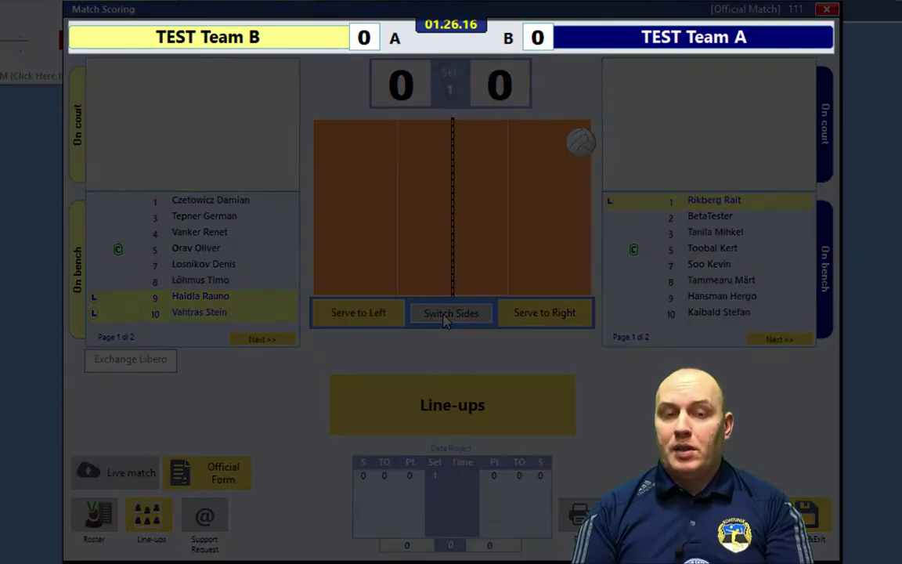
Switch the court sides of TEST Team A and TEST Team B for set 1.
click(445, 313)
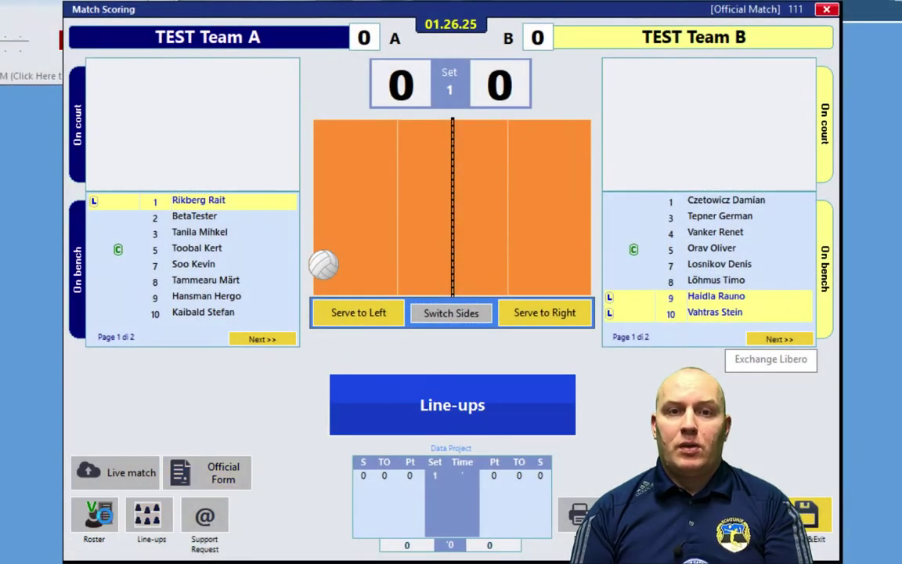
Look over TEST Team A's roster and the support request form, closing both without entering anything.
click(95, 517)
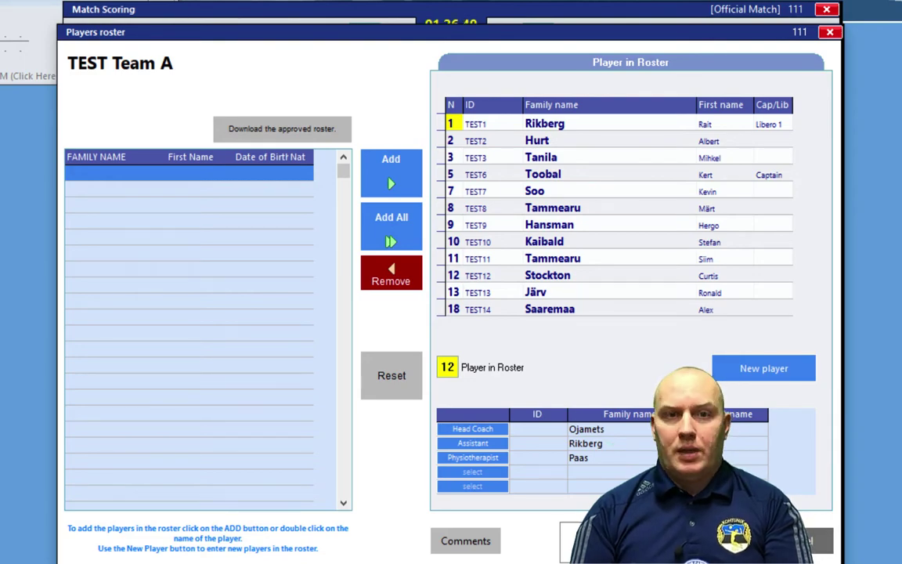
key(Escape)
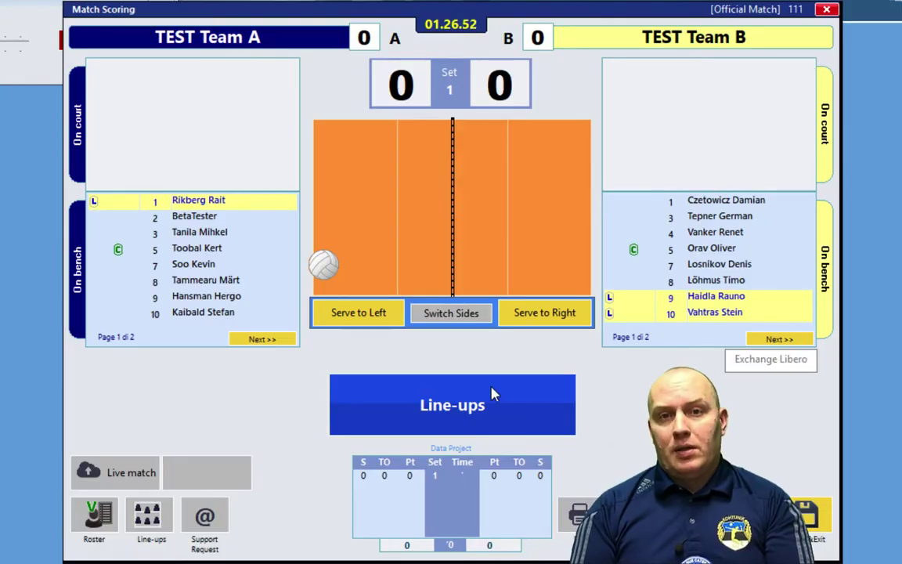
click(206, 526)
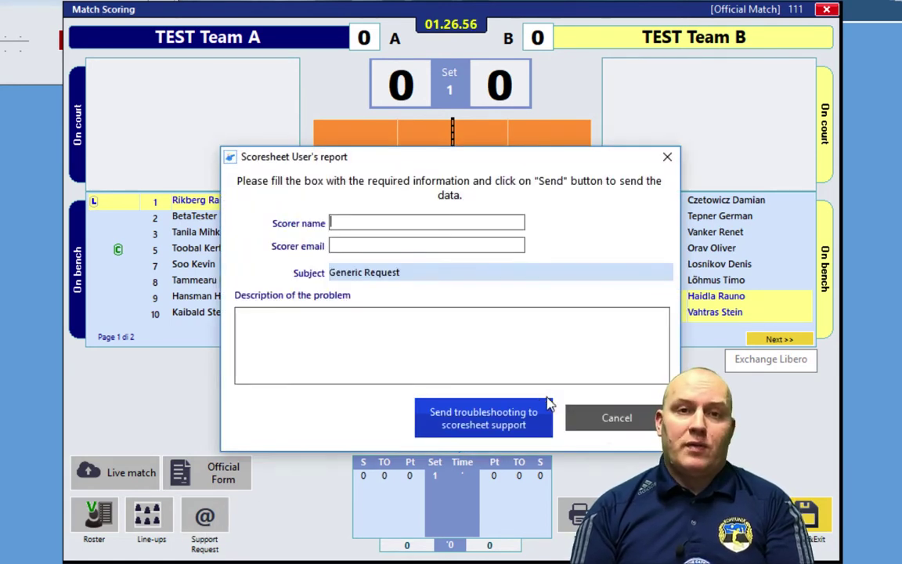
click(593, 417)
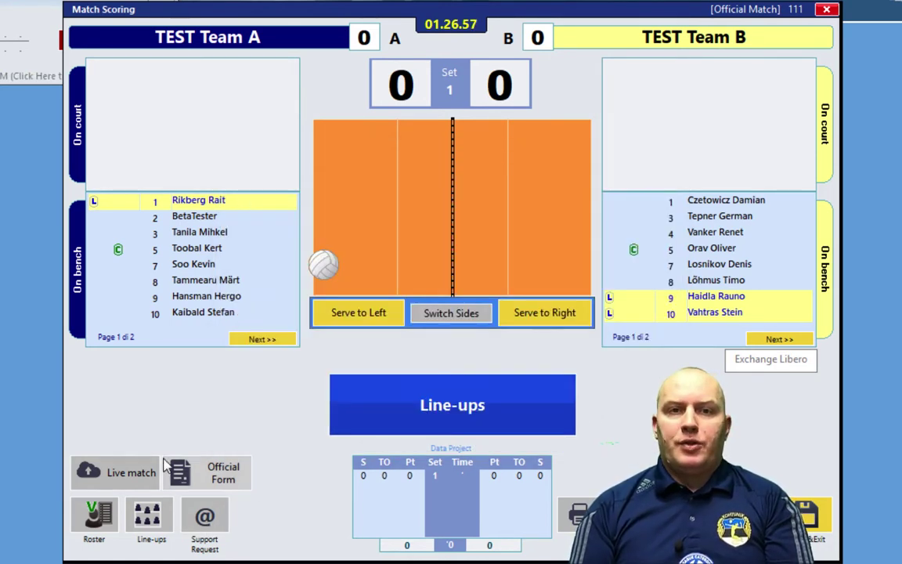
Check the live match settings and page through TEST Team A's bench list.
click(125, 472)
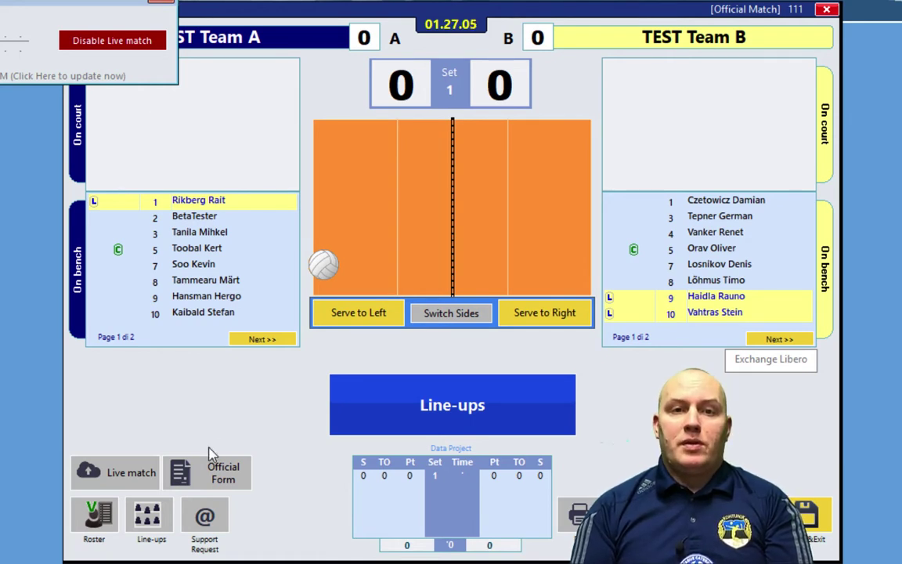
click(261, 440)
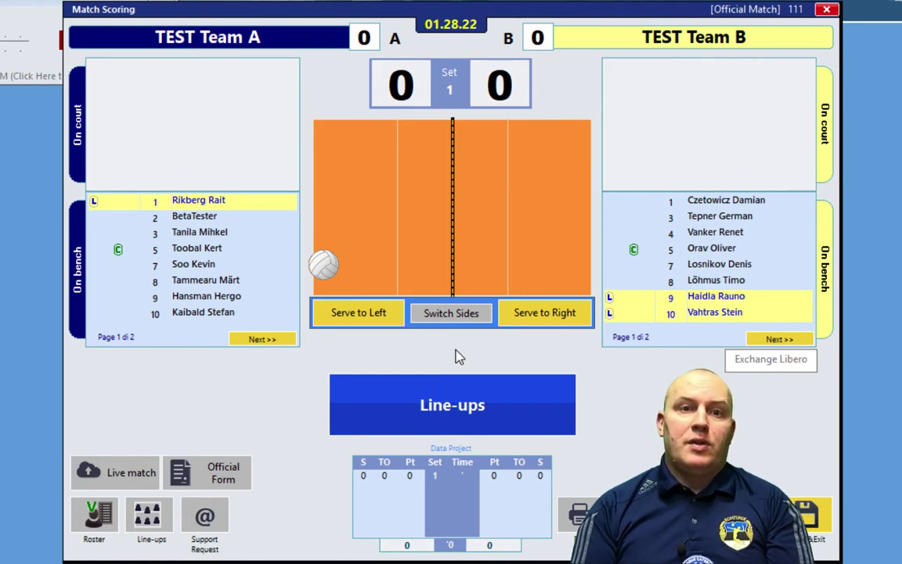
click(255, 344)
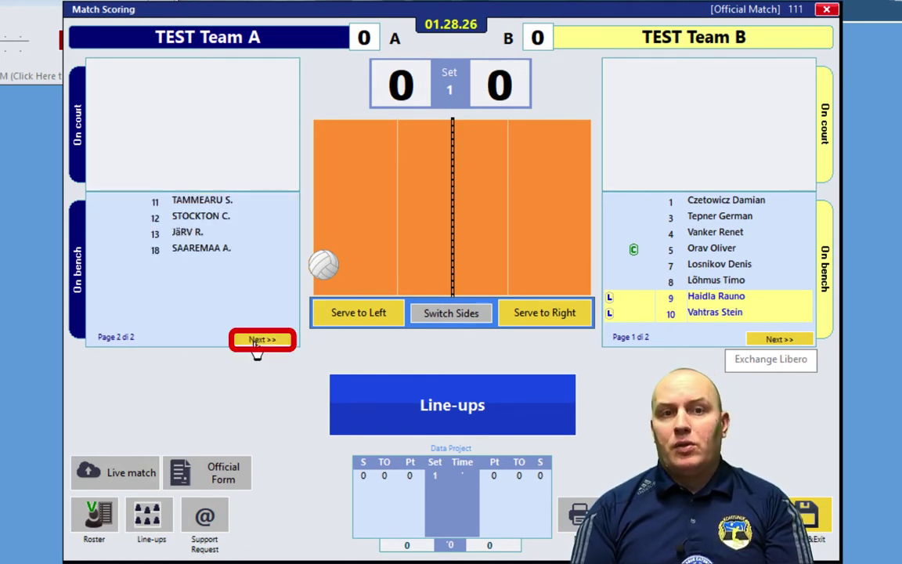
click(256, 346)
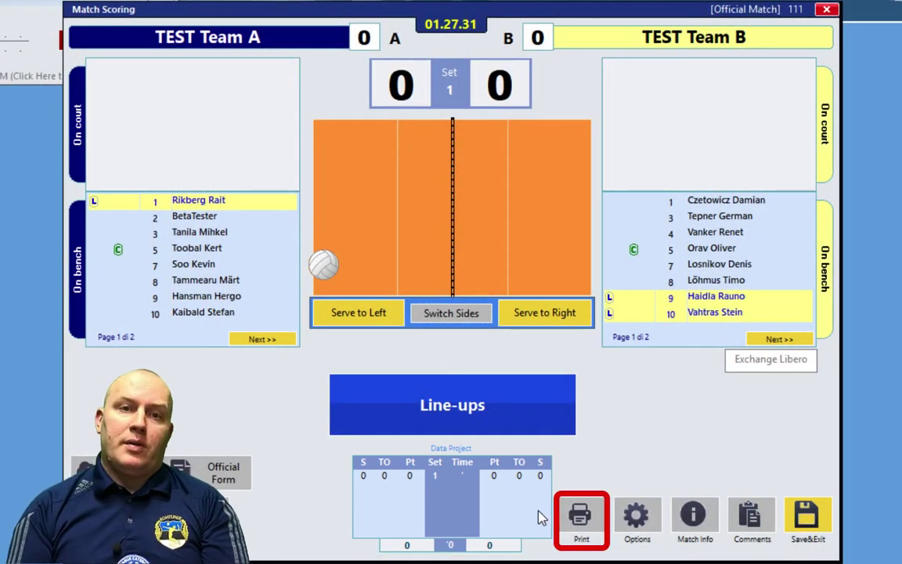
Review the print options and the match information without printing or changing any match details.
click(580, 526)
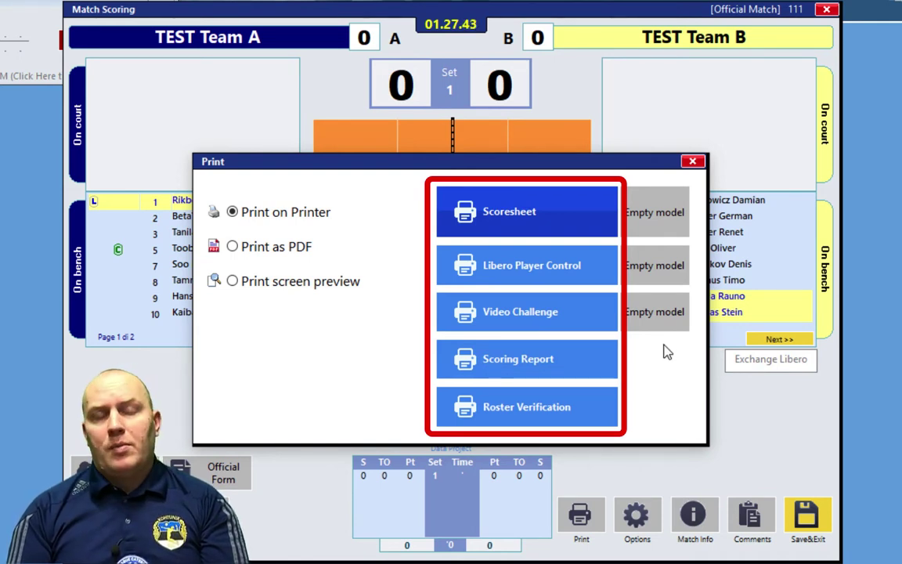
click(693, 163)
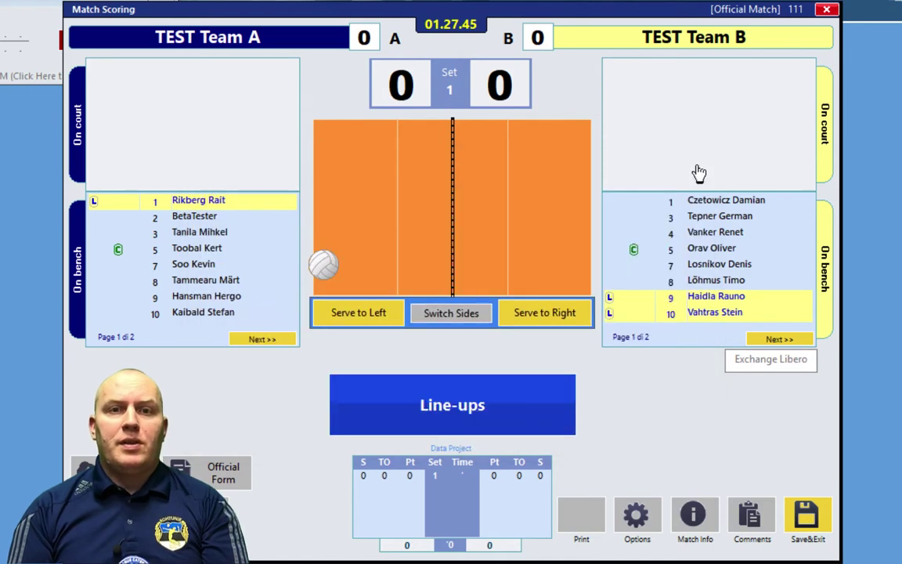
click(691, 516)
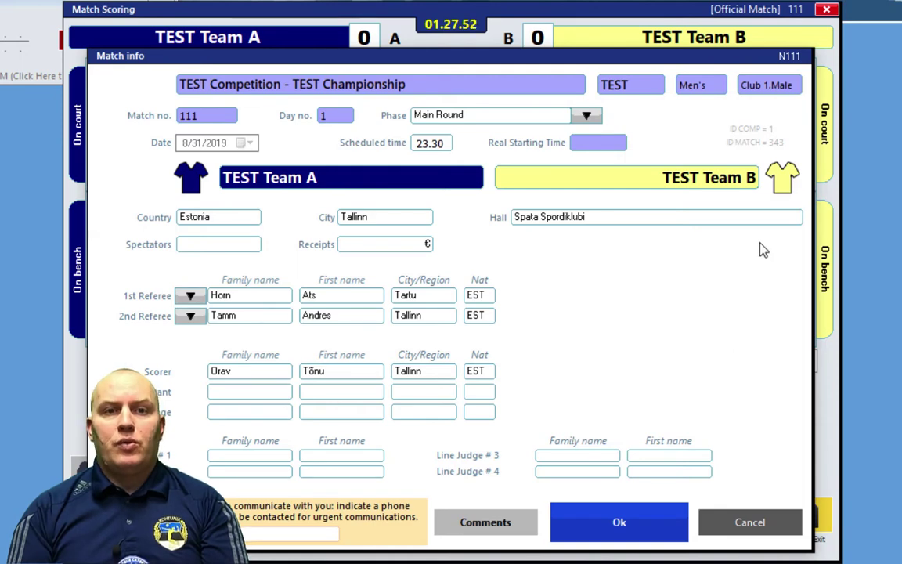
click(718, 522)
click(749, 515)
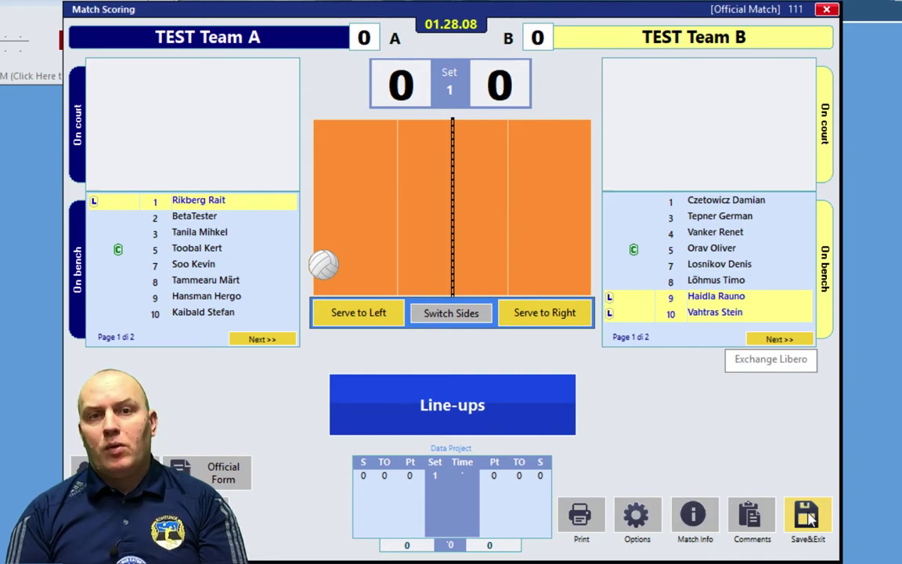
click(809, 517)
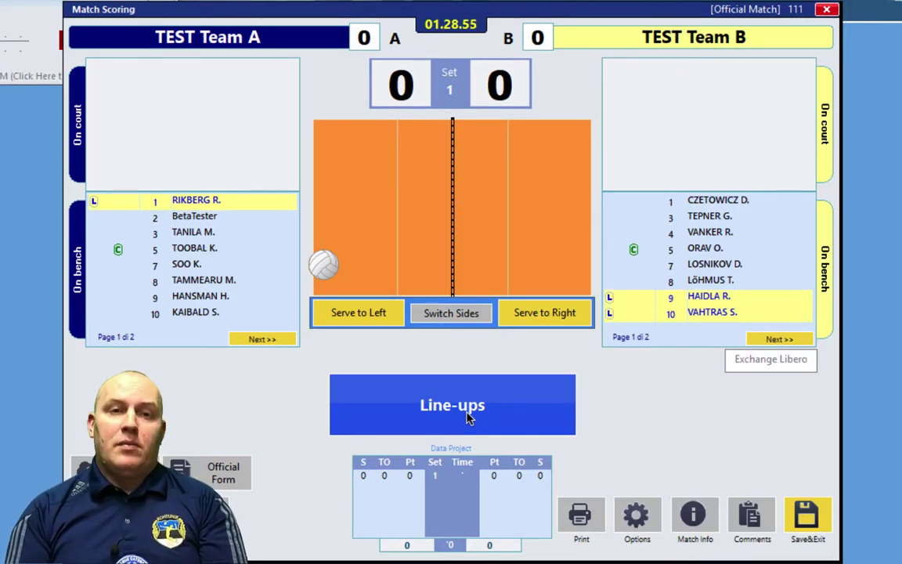
Open the starting line-ups for set 1 and place TEST Team A's players 8, 18, 12 and 2 in positions 1 to 4.
click(467, 418)
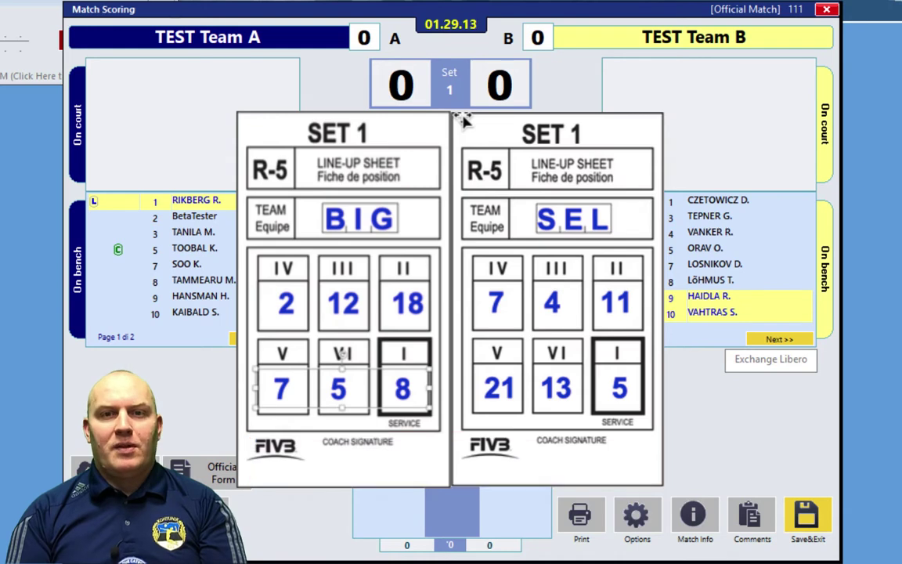
click(454, 258)
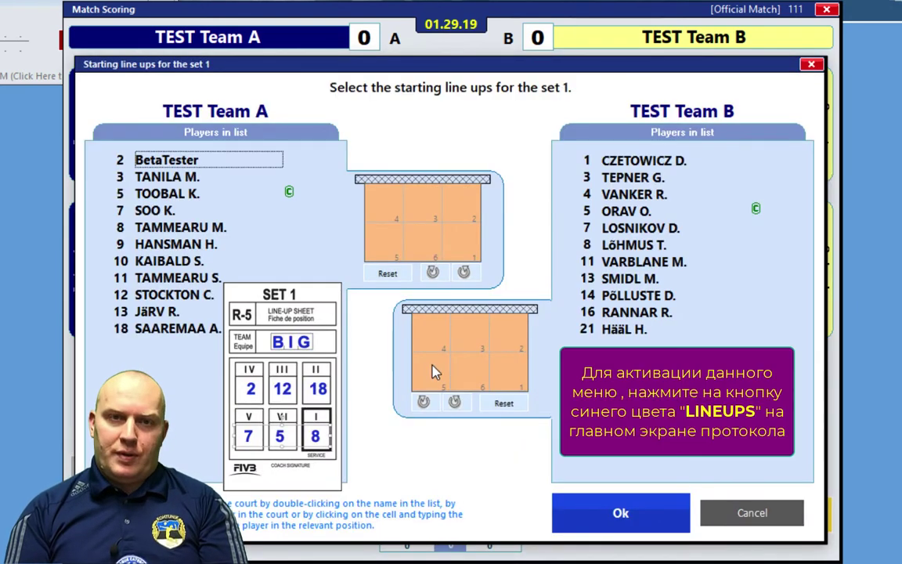
double_click(167, 228)
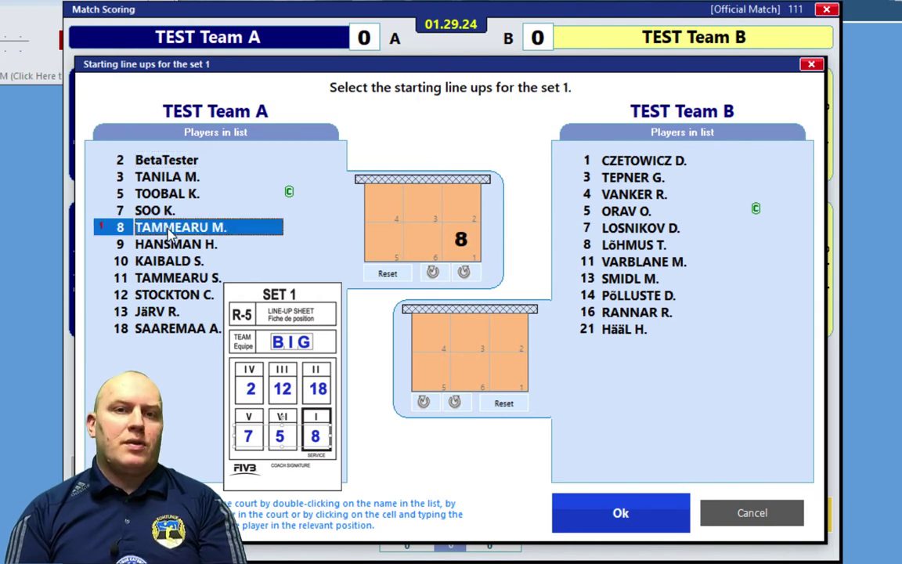
double_click(164, 329)
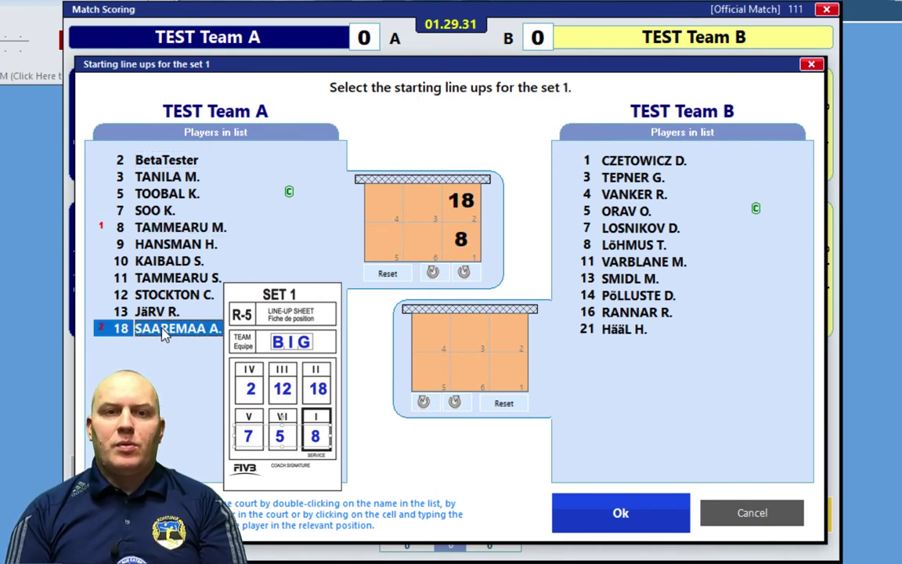
double_click(163, 296)
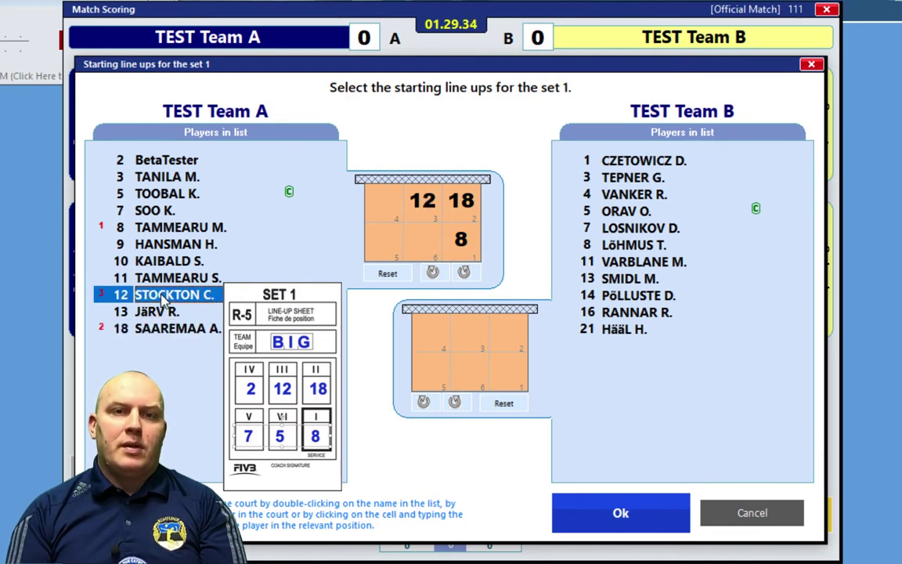
double_click(167, 160)
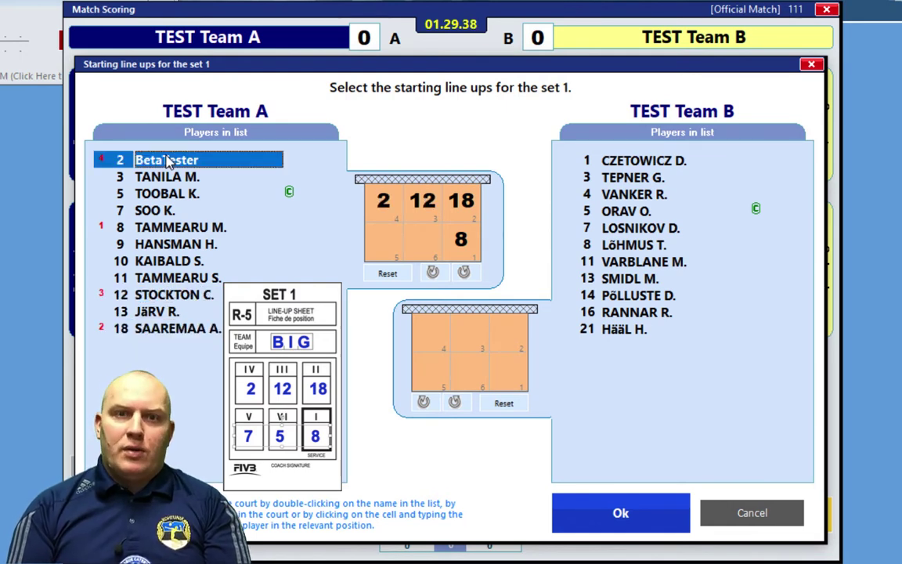
Place TEST Team A's player 7 in position 5 and captain number 5 in position 6.
click(141, 210)
click(392, 252)
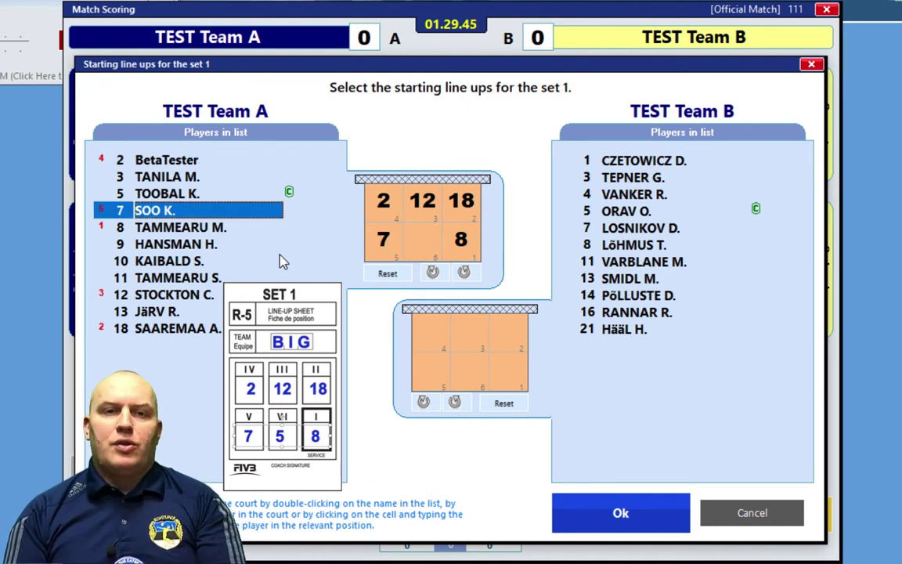
click(156, 194)
click(422, 239)
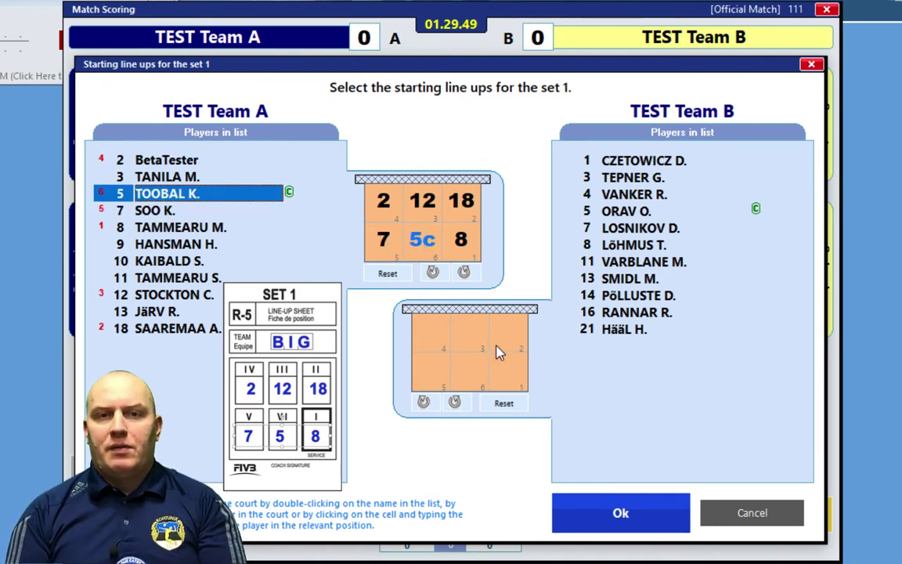
Enter TEST Team B's numbers 5, 11 and 4 in court positions 1, 2 and 3.
click(504, 374)
text(5)
click(507, 328)
text(11)
click(471, 337)
text(4)
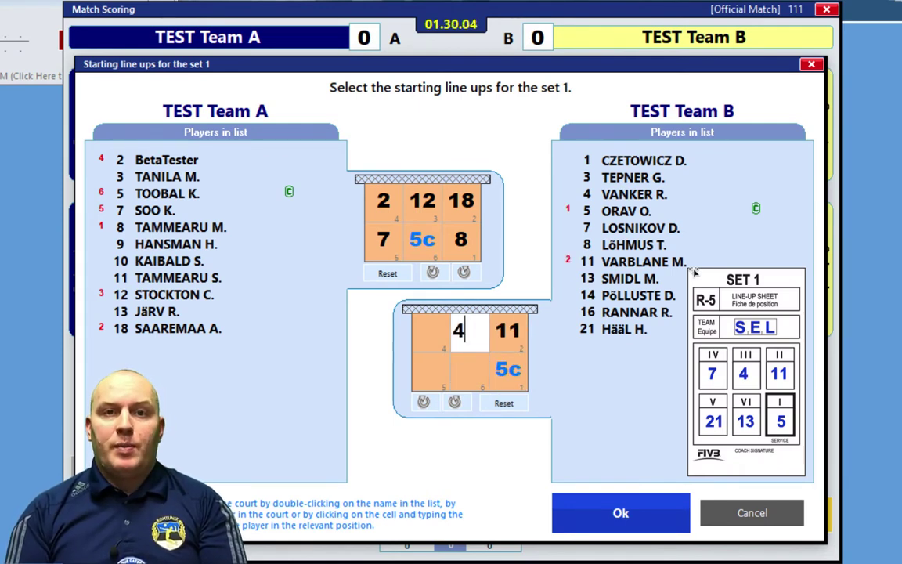
Complete TEST Team B's line-up with players 7, 21 and 13 in positions 4, 5 and 6.
click(443, 341)
click(622, 329)
click(429, 368)
click(635, 278)
click(470, 374)
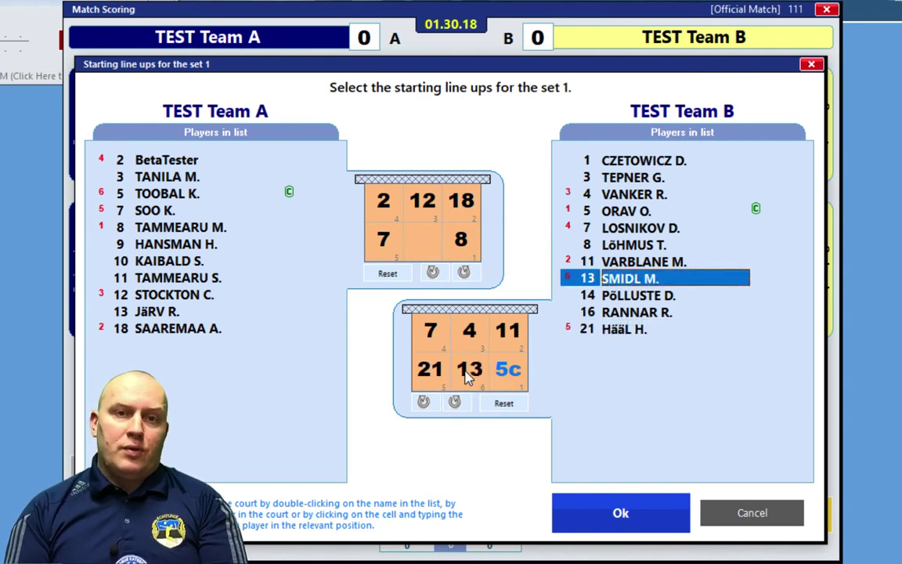